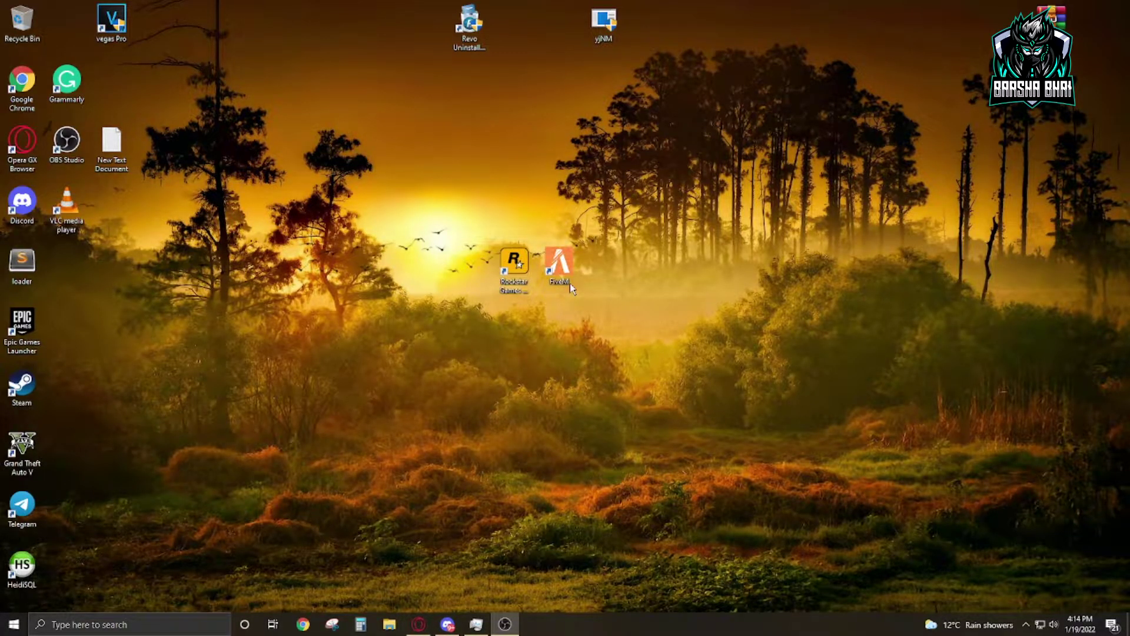
# - Rearrange the game shortcuts on the desktop, placing FiveM to the right
pyautogui.moveTo(617, 204); pyautogui.dragTo(426, 377)
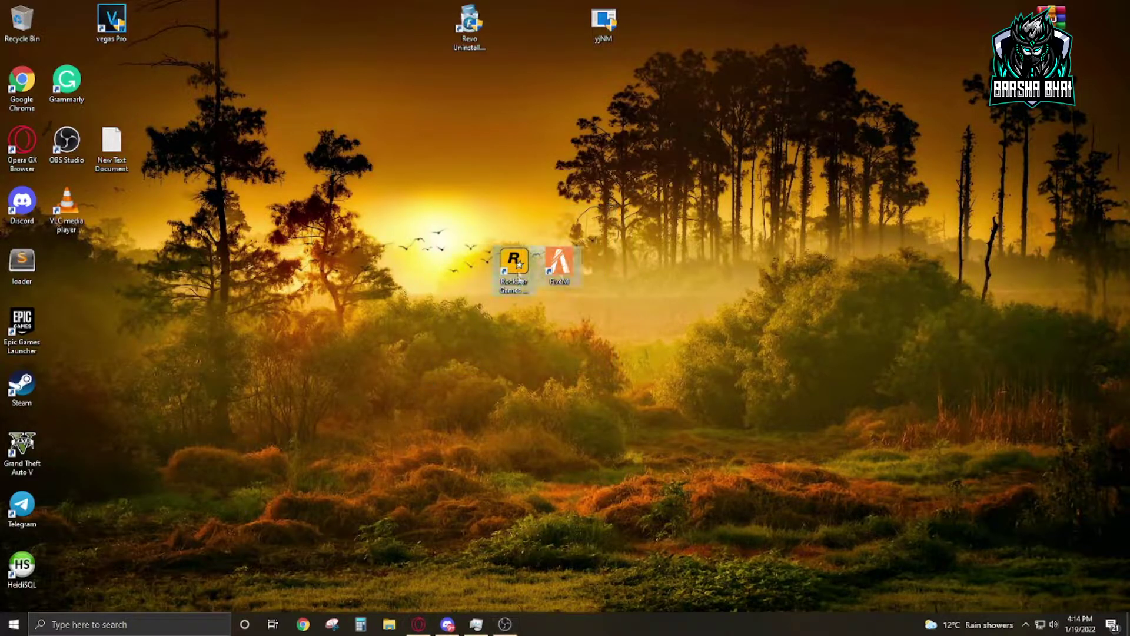
pyautogui.moveTo(515, 263)
pyautogui.mouseDown()
pyautogui.moveTo(425, 262)
pyautogui.moveTo(558, 266)
pyautogui.mouseUp()
pyautogui.moveTo(425, 265); pyautogui.dragTo(524, 270)
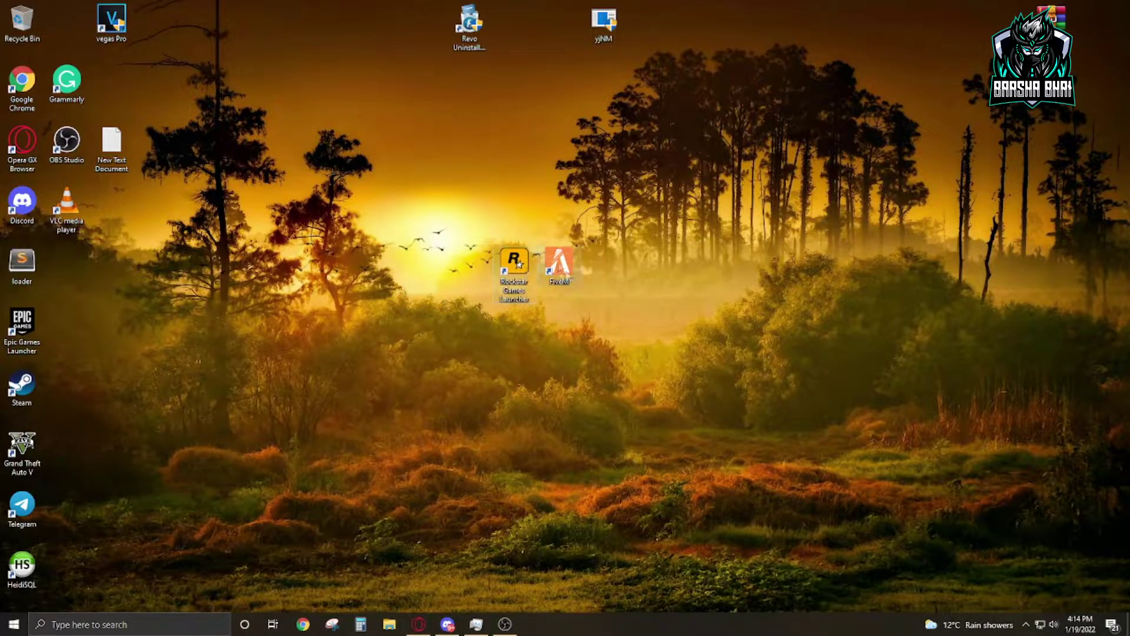
pyautogui.moveTo(559, 266)
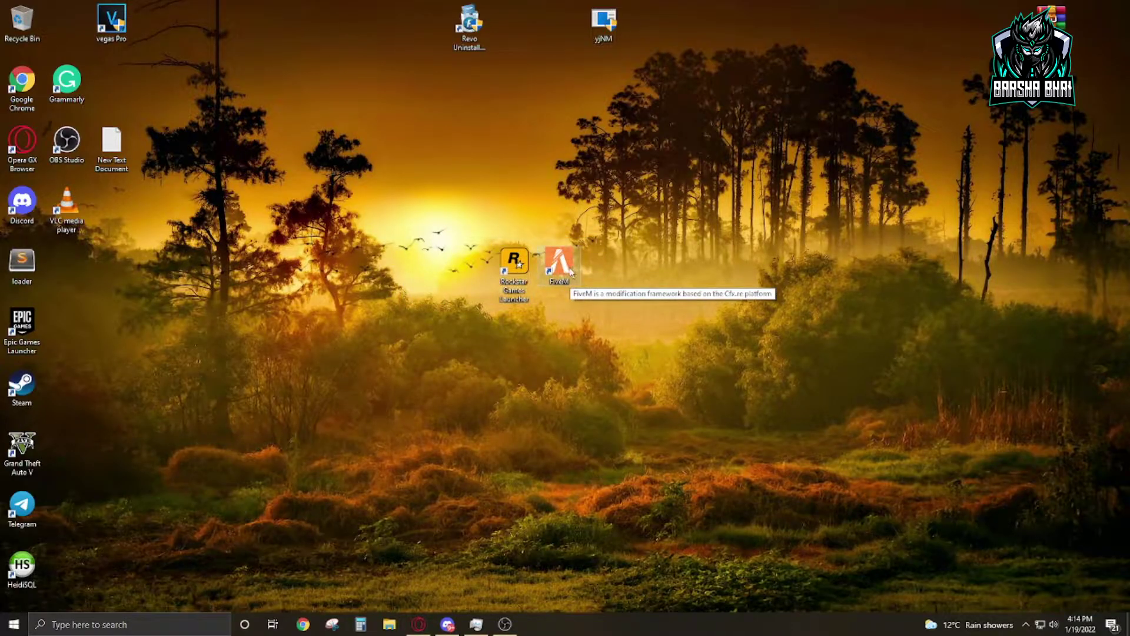
# - Launch FiveM, skip the Cfx.re sign-in, view the linked Rockstar account in Settings, then exit
pyautogui.doubleClick(572, 272)
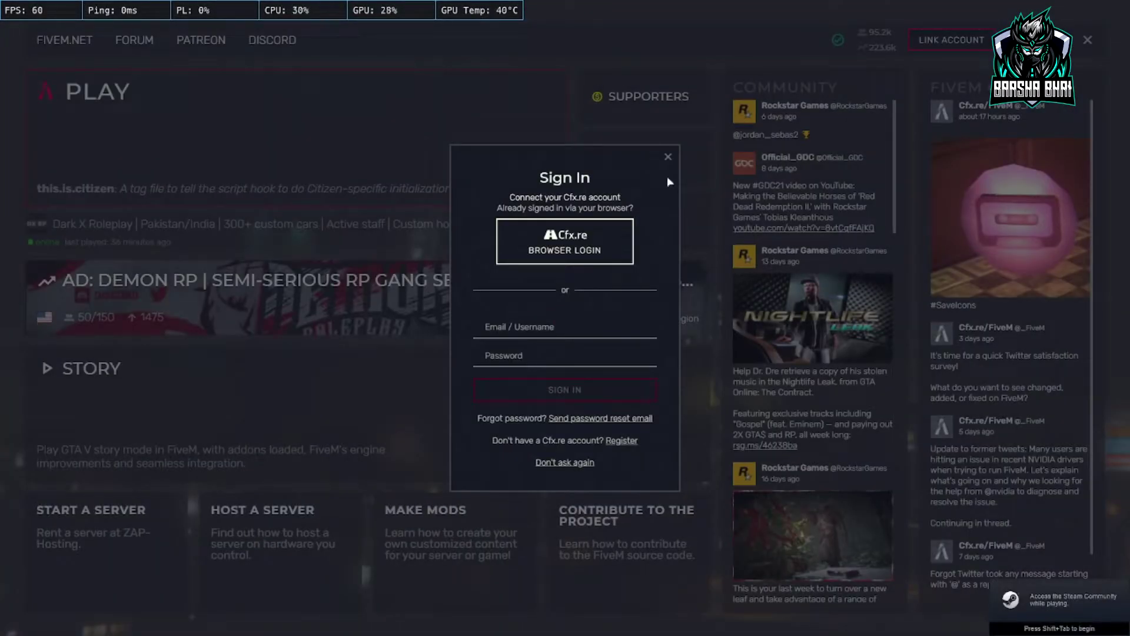
pyautogui.click(668, 157)
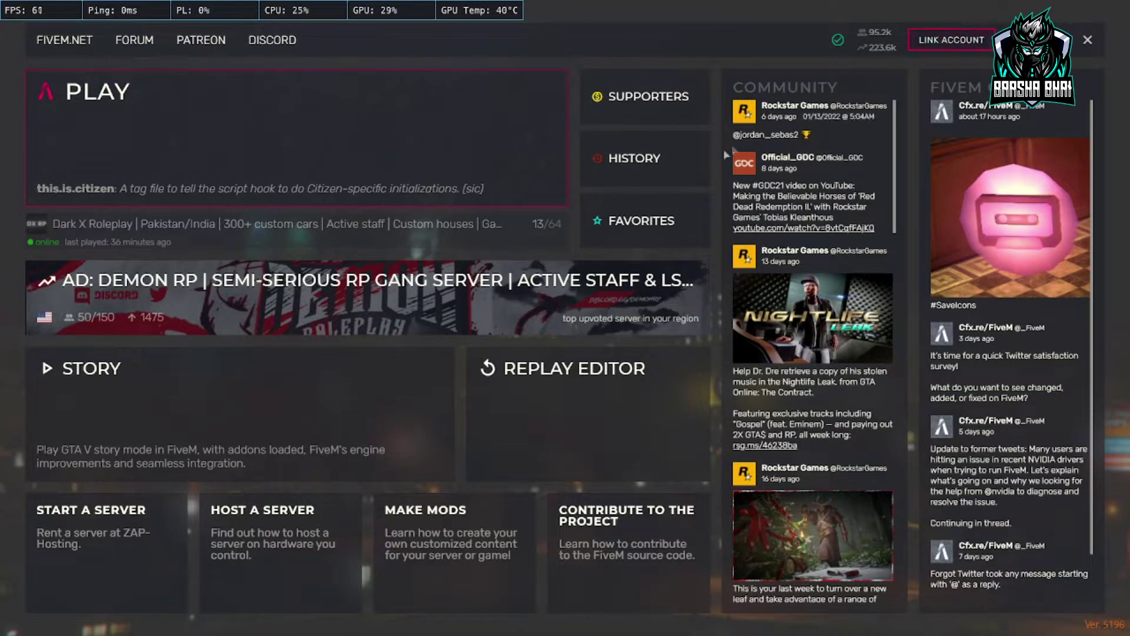
pyautogui.click(980, 40)
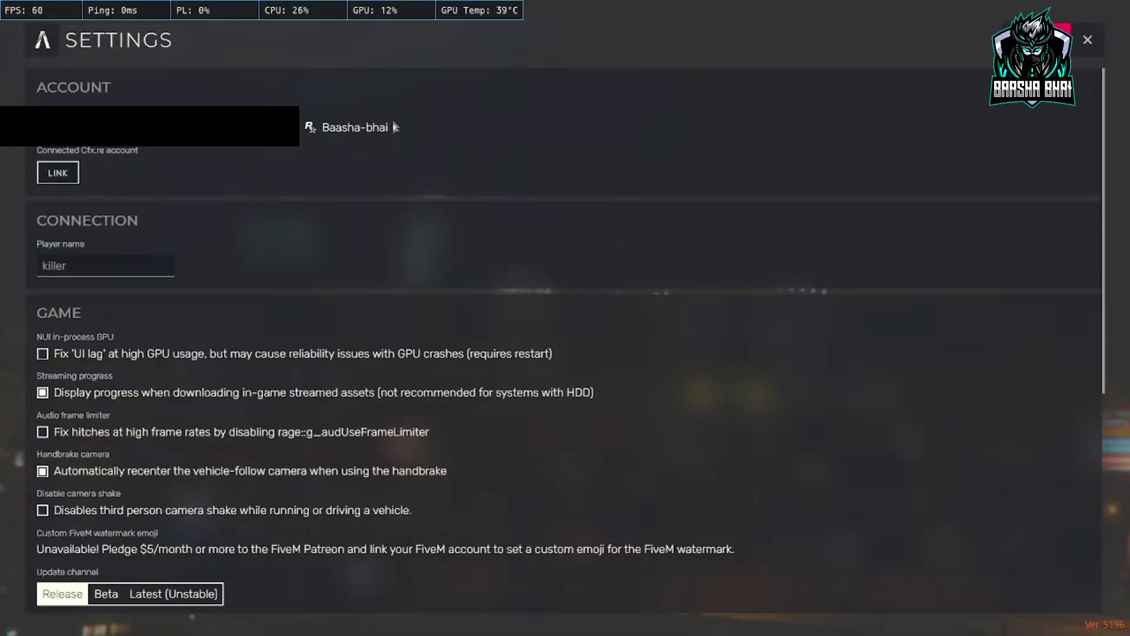
pyautogui.click(55, 42)
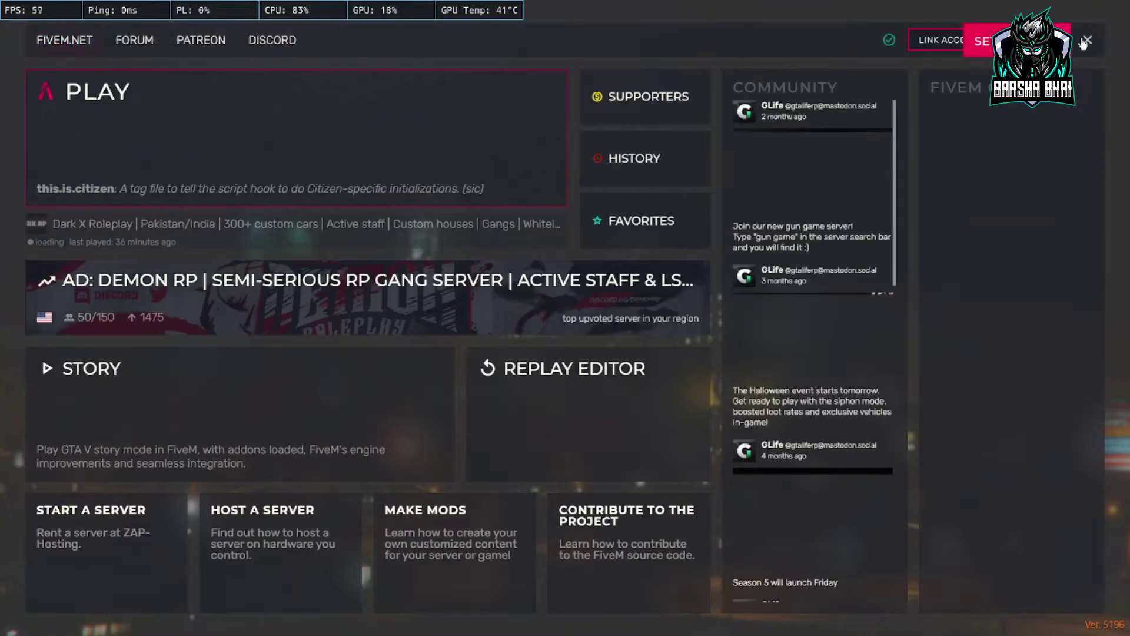
pyautogui.click(1089, 41)
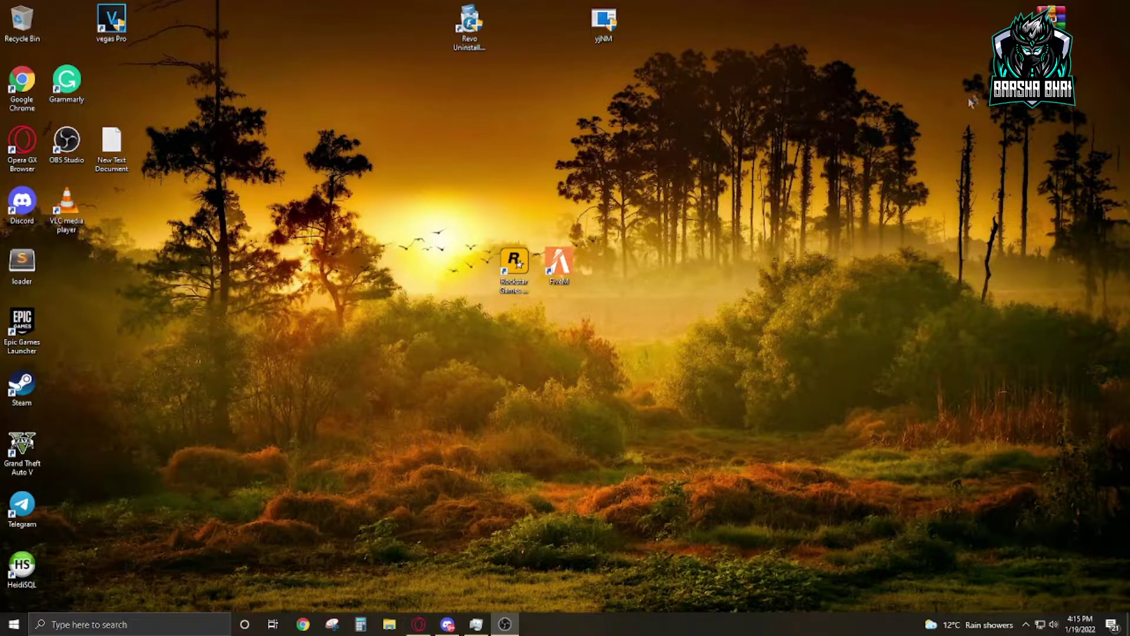
# - Run %localappdata% from Windows Search to open the AppData Local folder
pyautogui.rightClick(365, 113)
pyautogui.press('Escape')
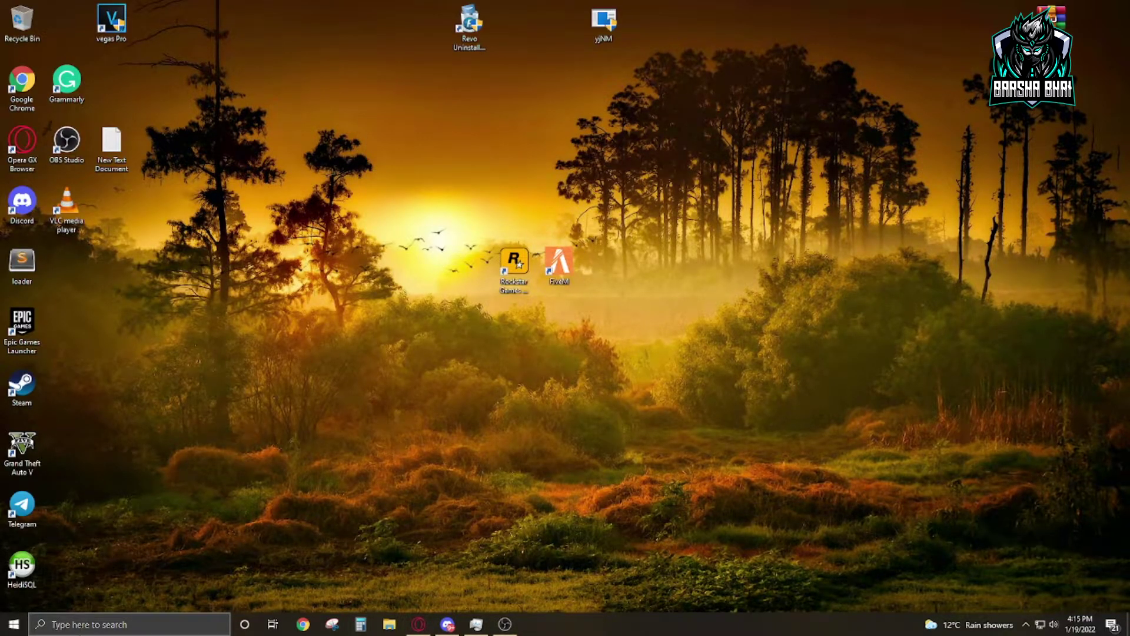
pyautogui.click(118, 626)
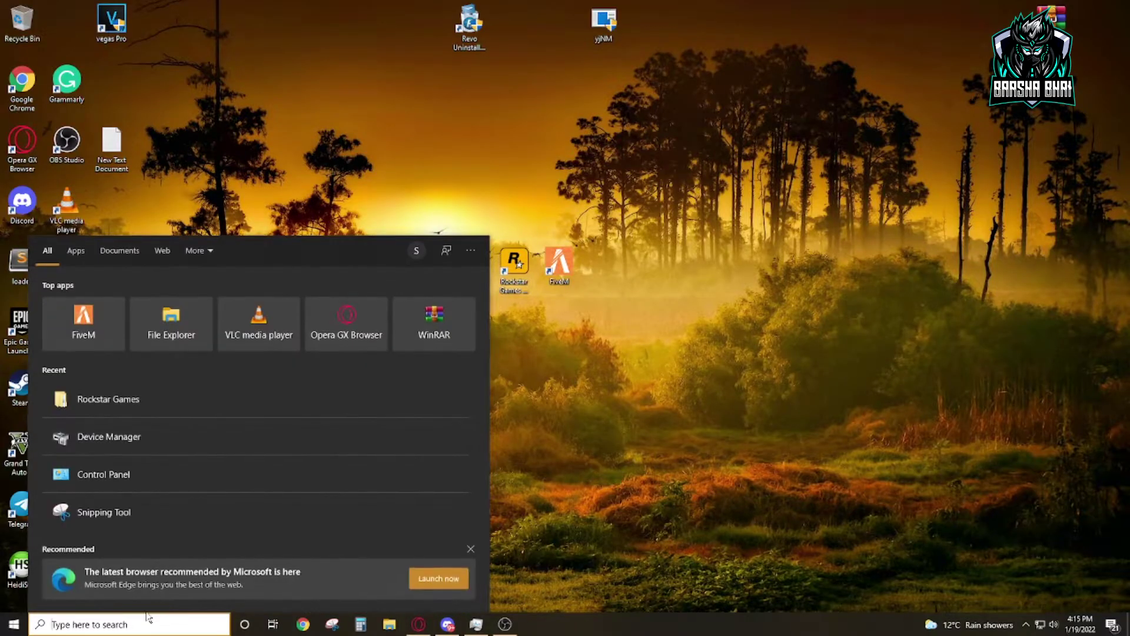
pyautogui.write('%')
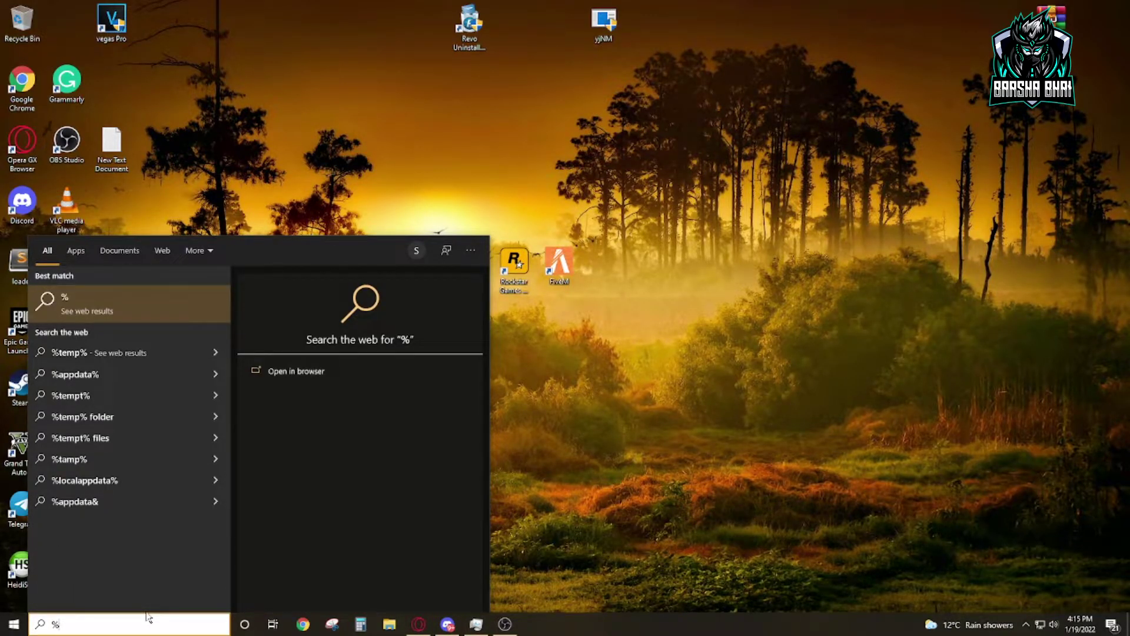
pyautogui.write('loca')
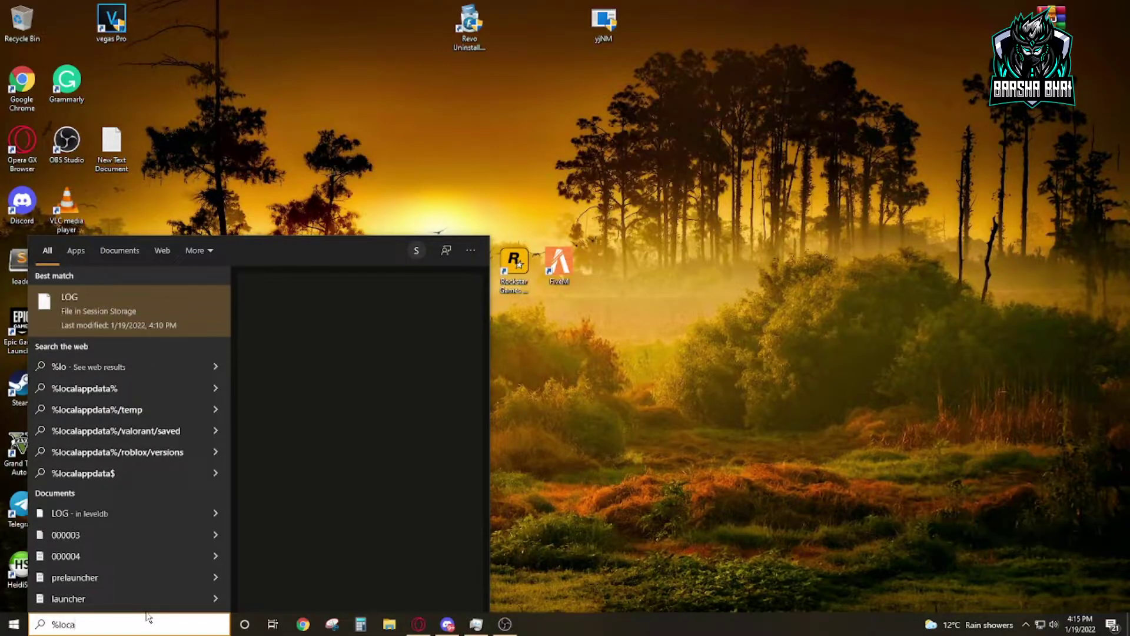
pyautogui.write('l')
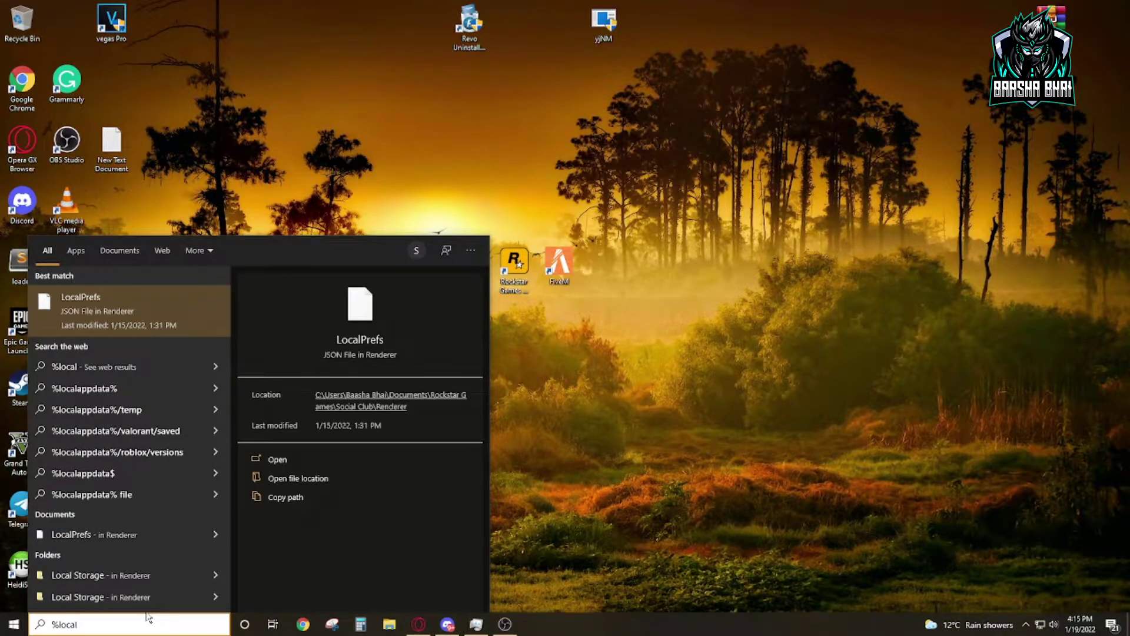
pyautogui.write('appda')
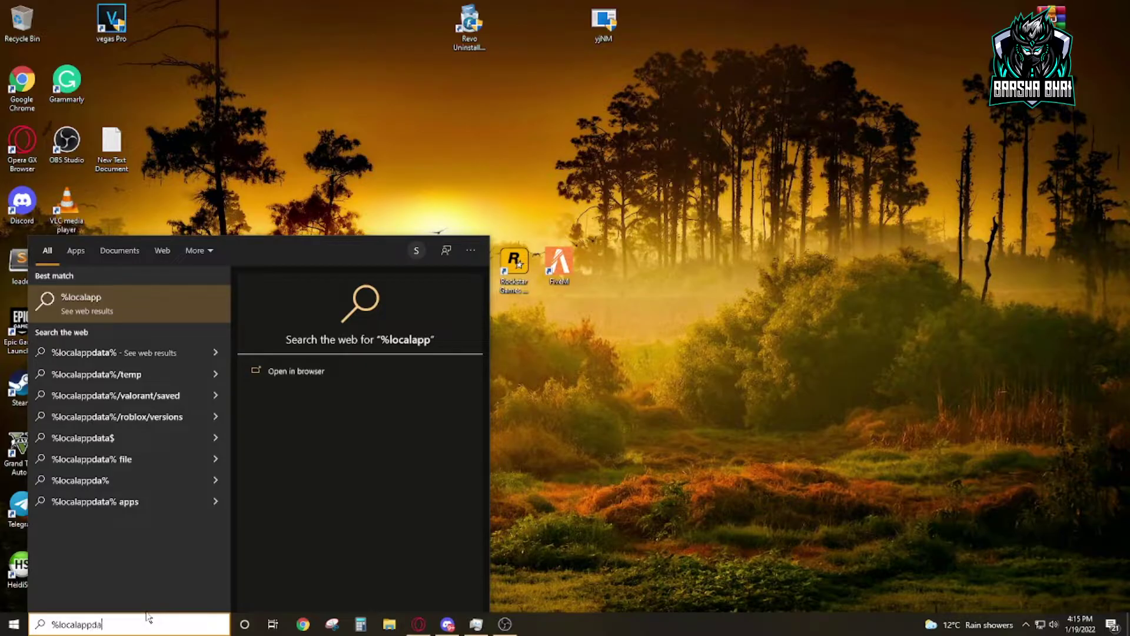
pyautogui.write('ta%')
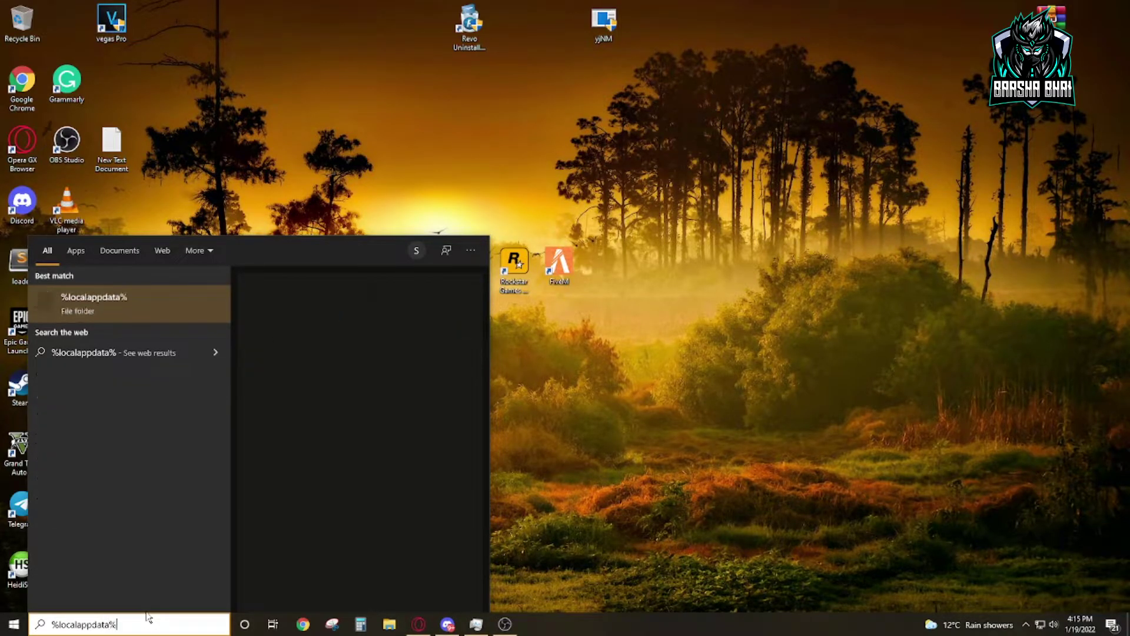
pyautogui.press('Return')
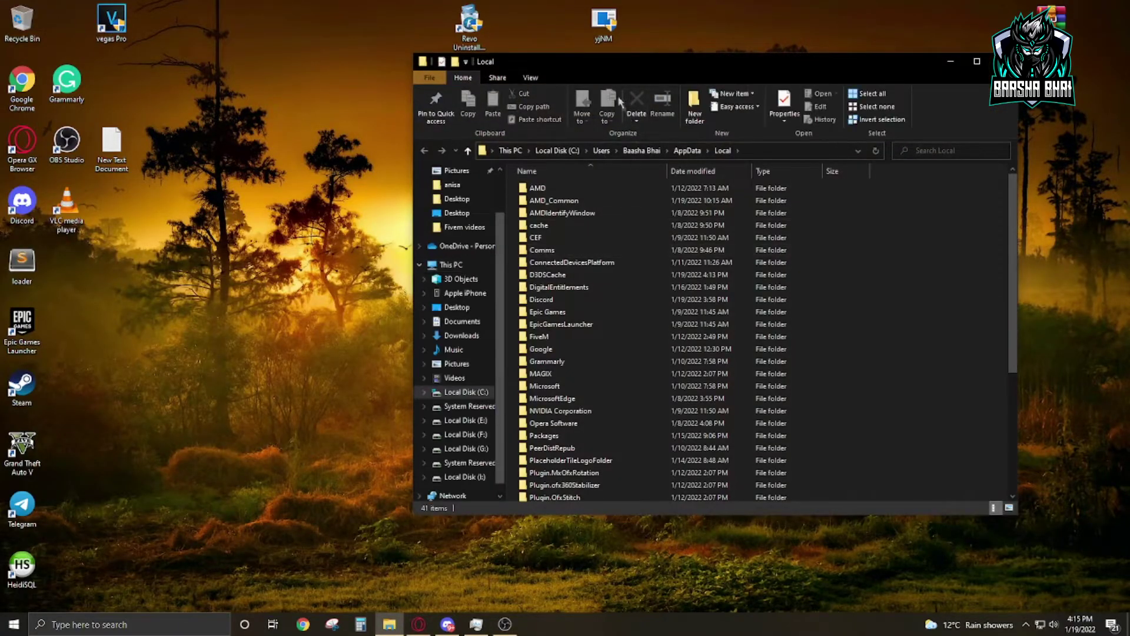
# - Maximize the Local folder window and delete the DigitalEntitlements folder
pyautogui.moveTo(583, 58); pyautogui.dragTo(290, 58)
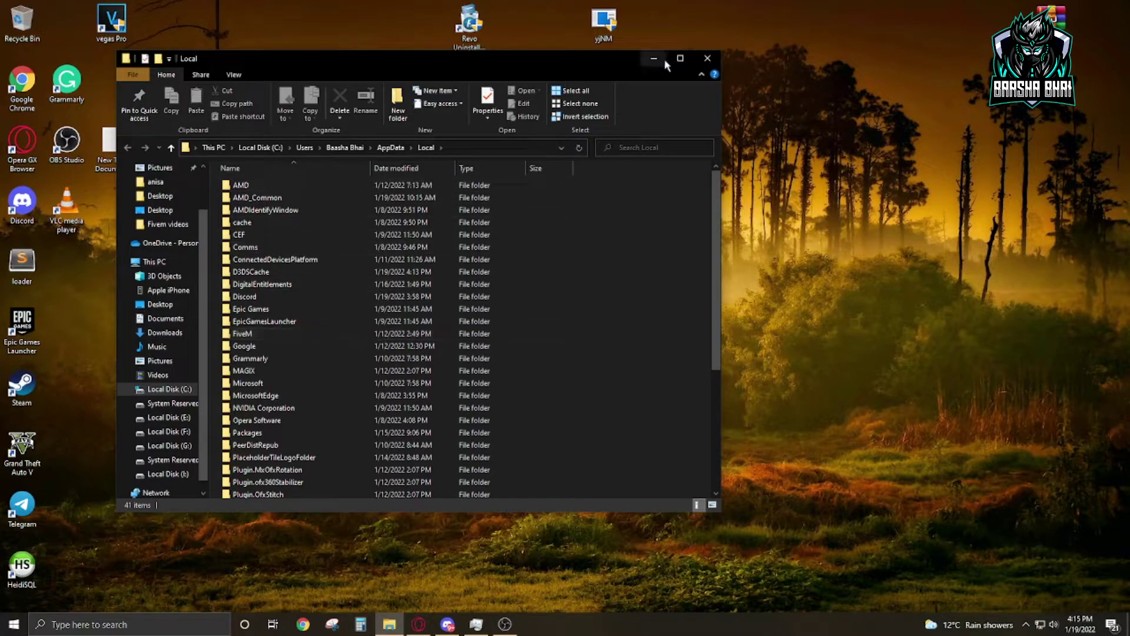
pyautogui.click(680, 58)
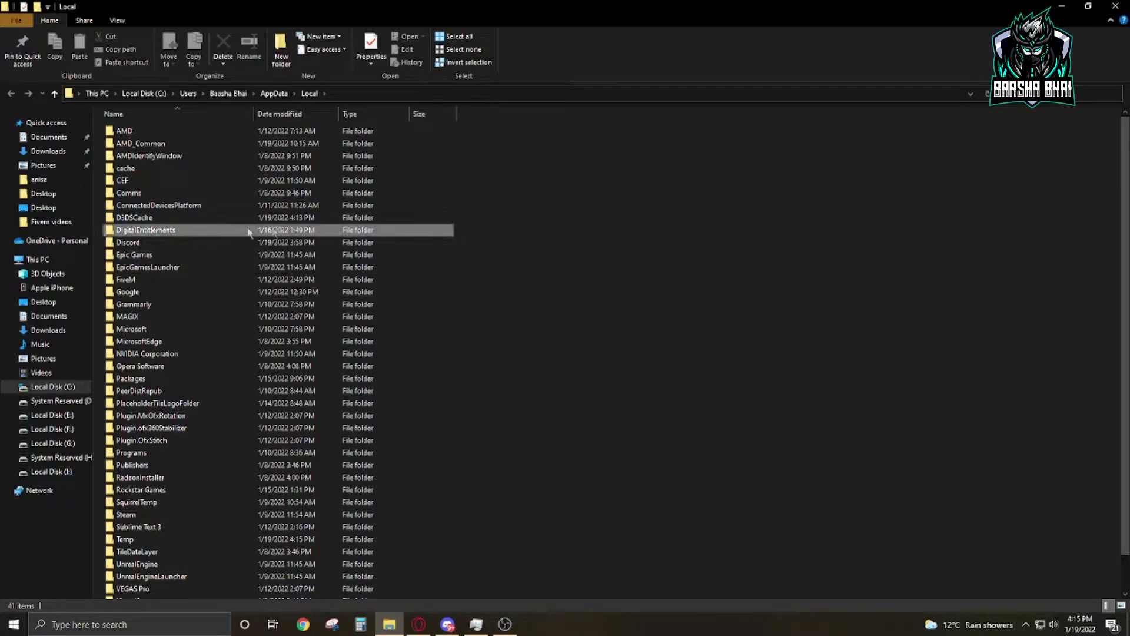
pyautogui.click(177, 230)
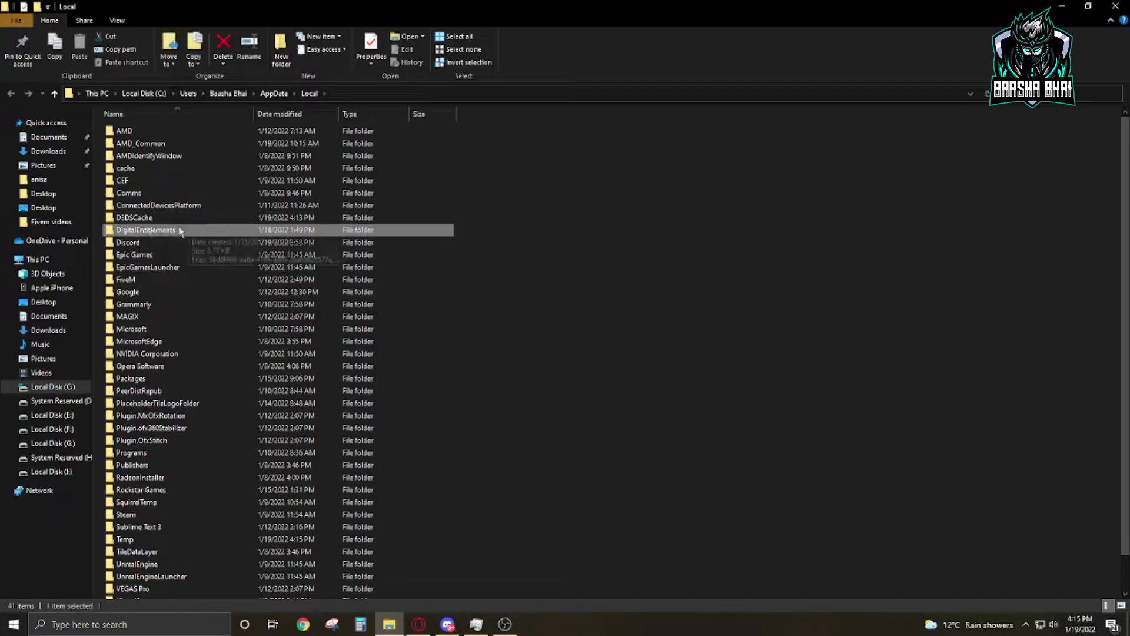
pyautogui.rightClick(132, 232)
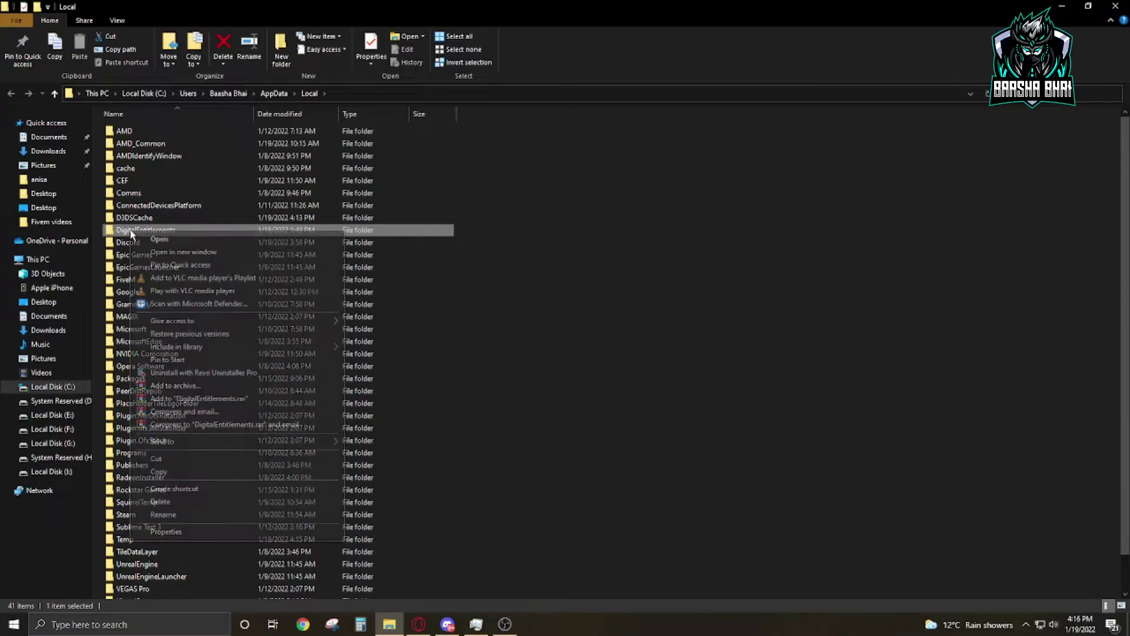
pyautogui.click(161, 501)
# - Empty the Recycle Bin to permanently remove DigitalEntitlements
pyautogui.click(1087, 7)
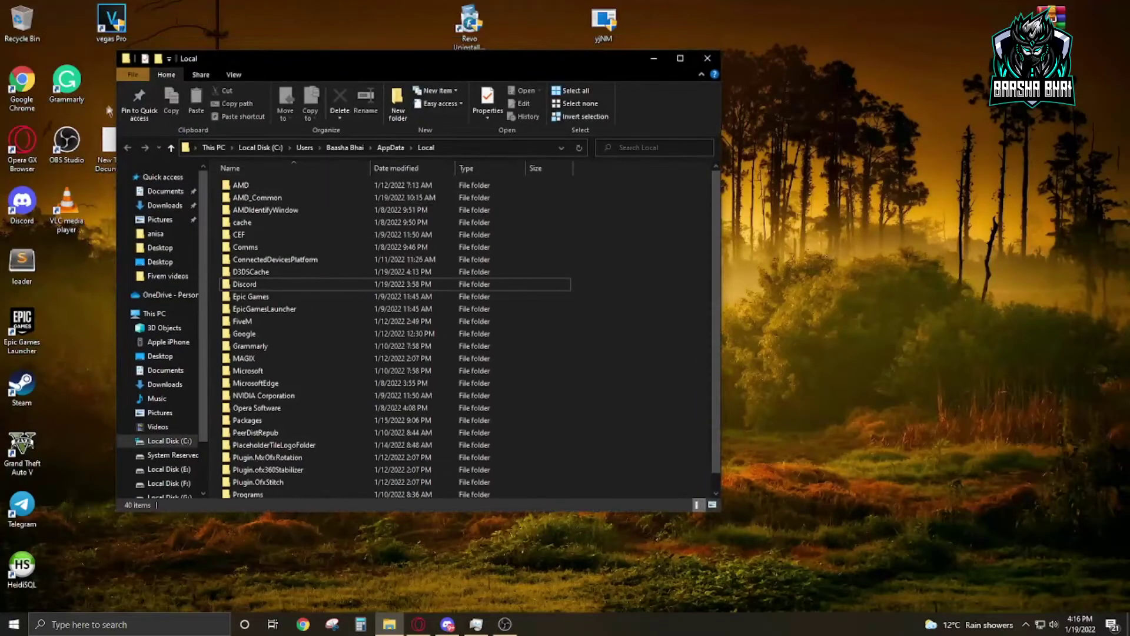
pyautogui.rightClick(24, 30)
pyautogui.click(55, 47)
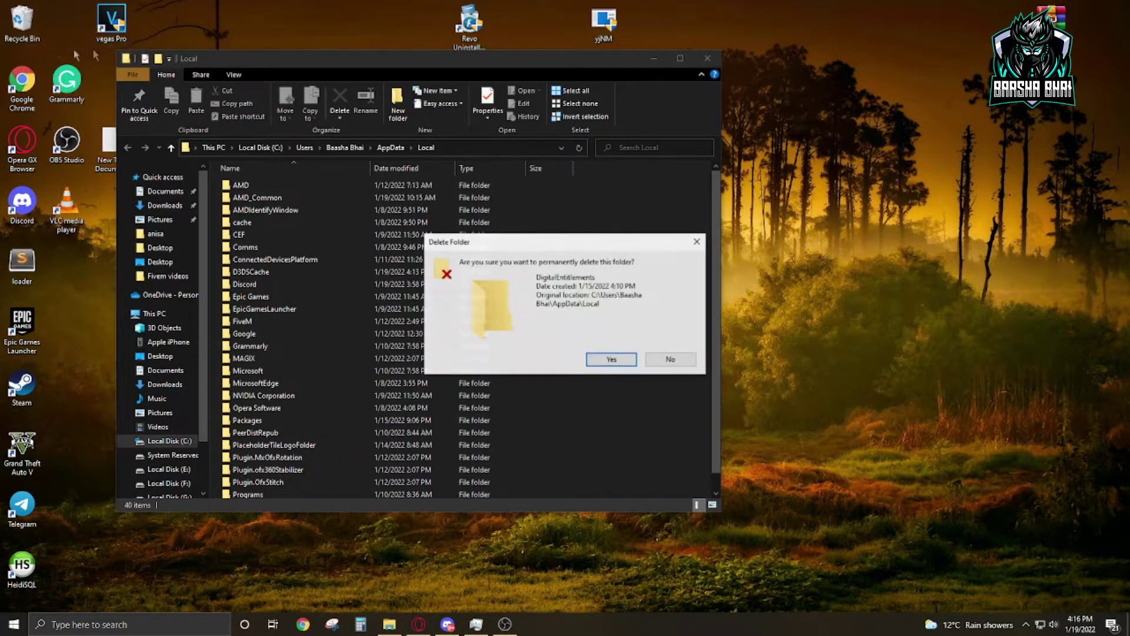
pyautogui.click(612, 361)
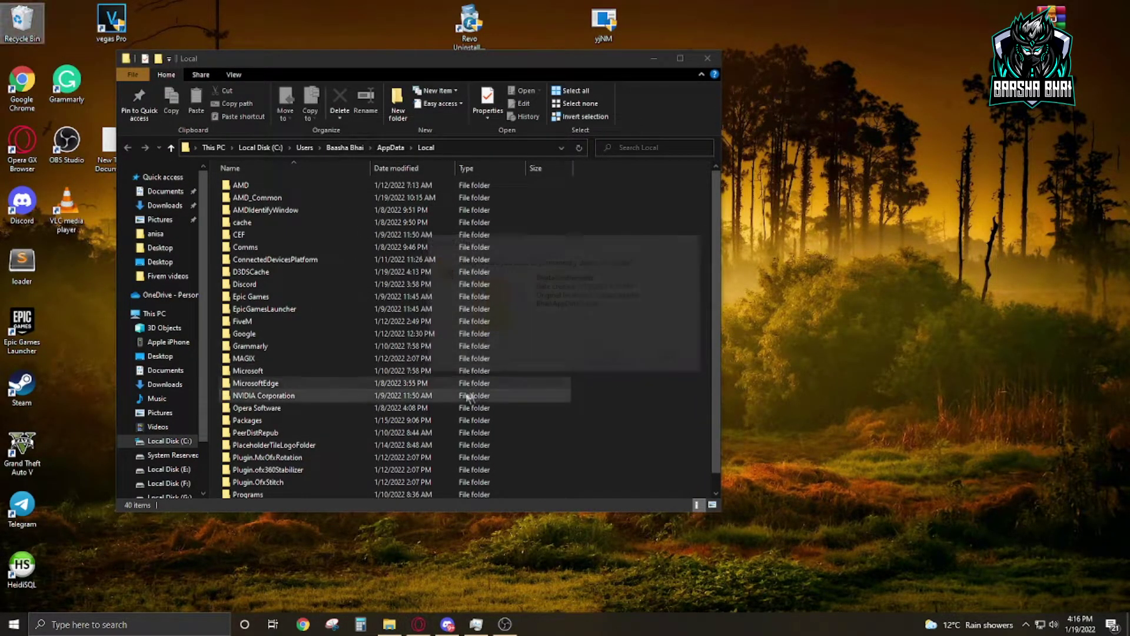
# - Minimize File Explorer, refresh the desktop, and select the FiveM shortcut
pyautogui.click(650, 60)
pyautogui.rightClick(354, 292)
pyautogui.click(382, 344)
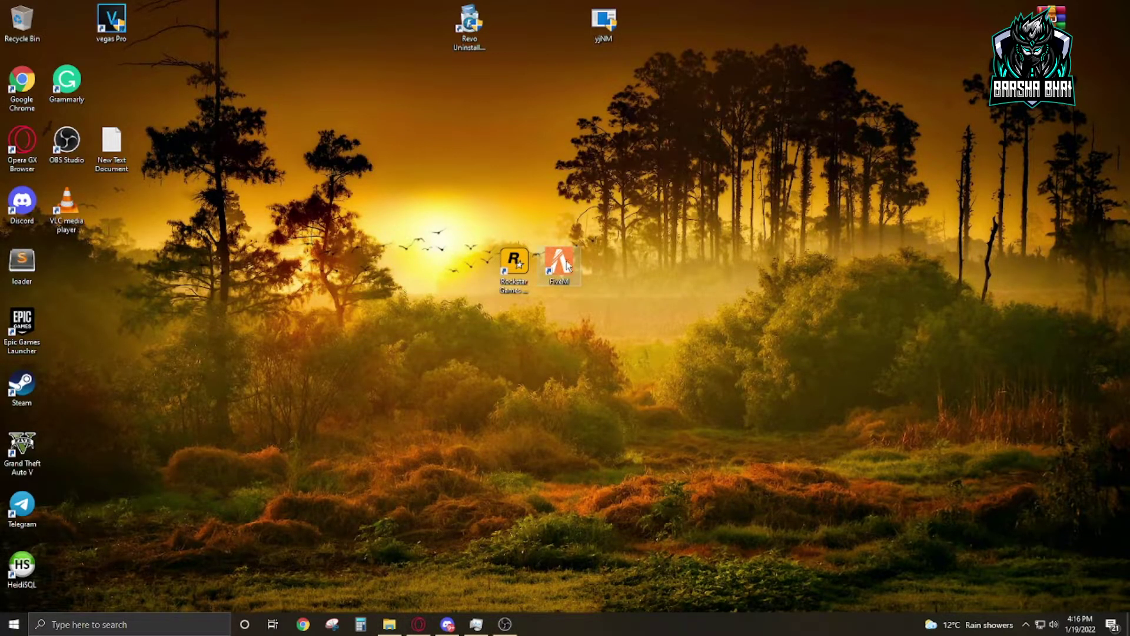
pyautogui.moveTo(558, 265)
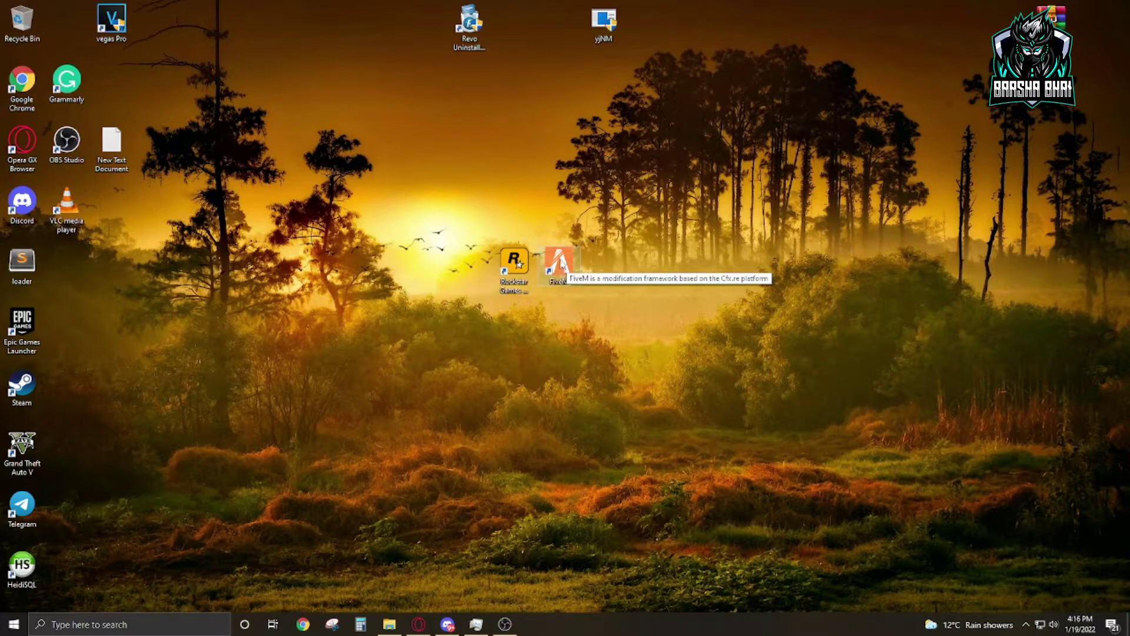
pyautogui.click(561, 264)
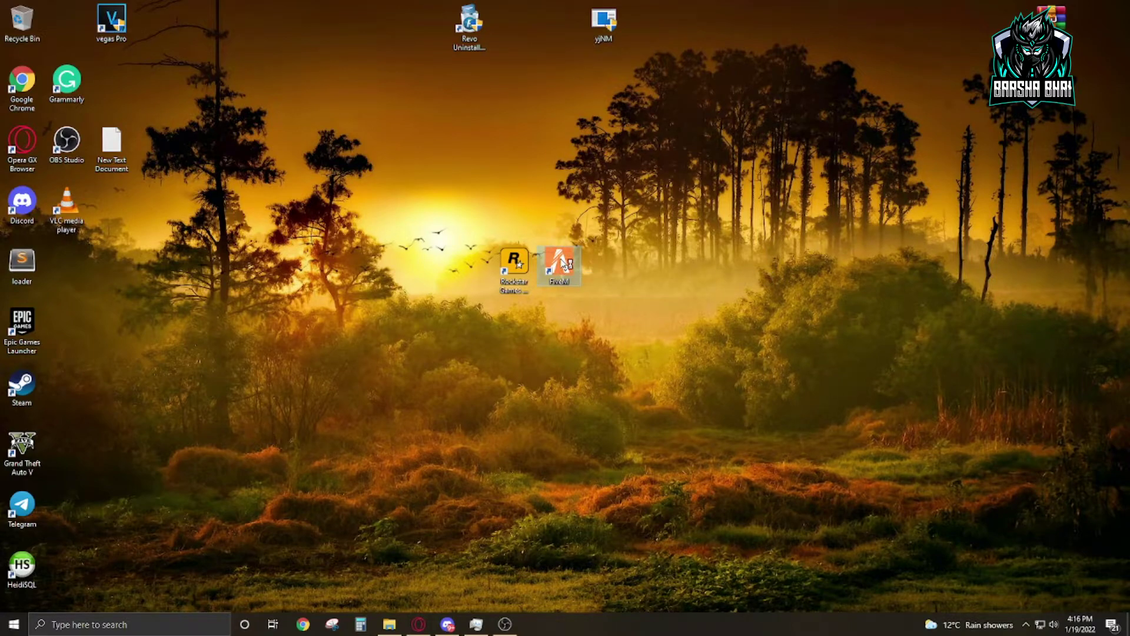
# - Relaunch FiveM until the Rockstar Games Social Club sign-in window appears with empty fields
pyautogui.doubleClick(566, 264)
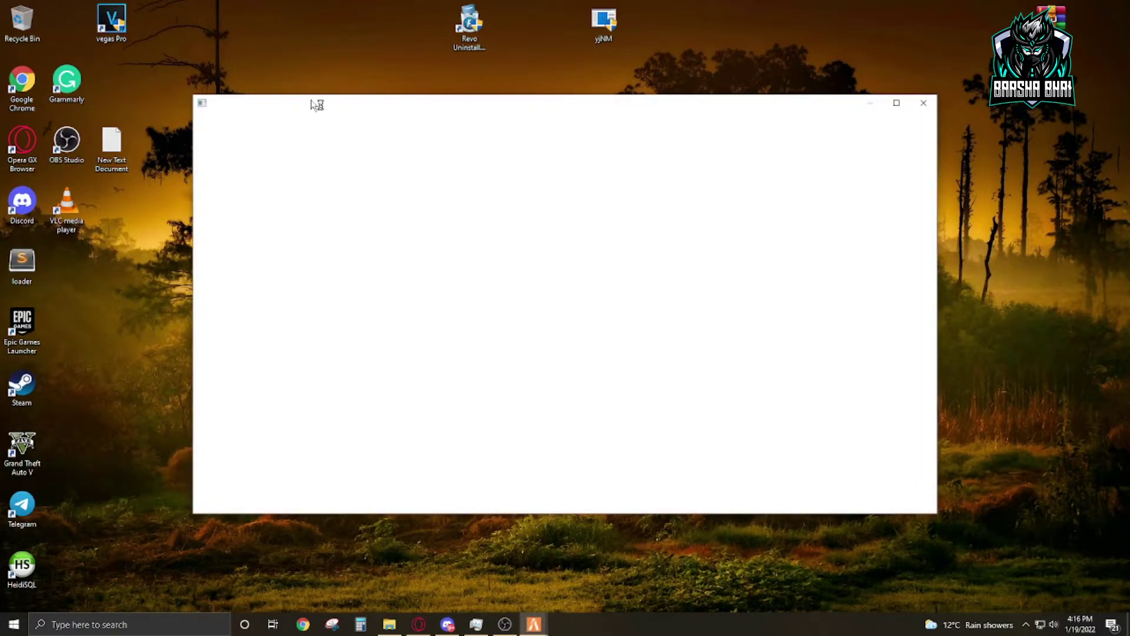
pyautogui.moveTo(317, 104); pyautogui.dragTo(329, 82)
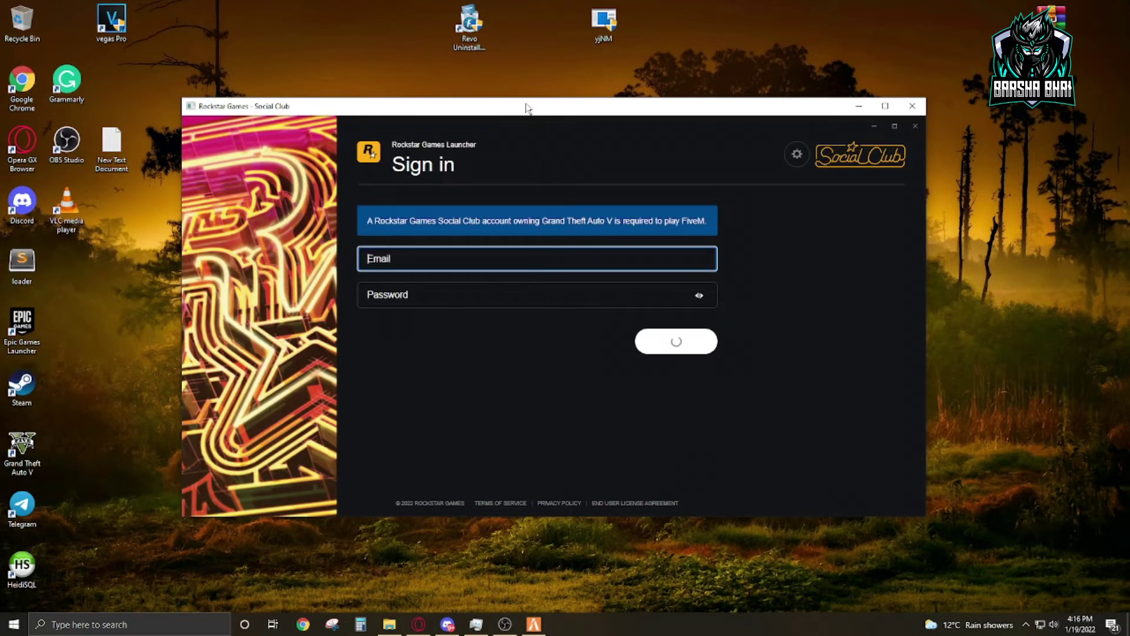
pyautogui.moveTo(525, 106); pyautogui.dragTo(520, 80)
pyautogui.click(710, 285)
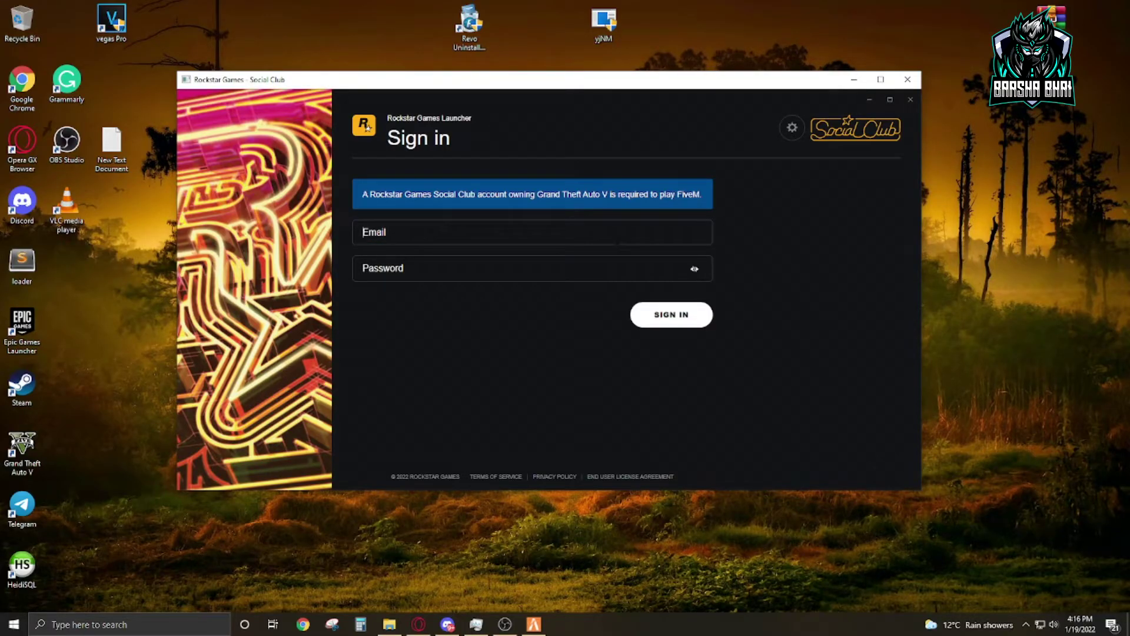
pyautogui.click(363, 232)
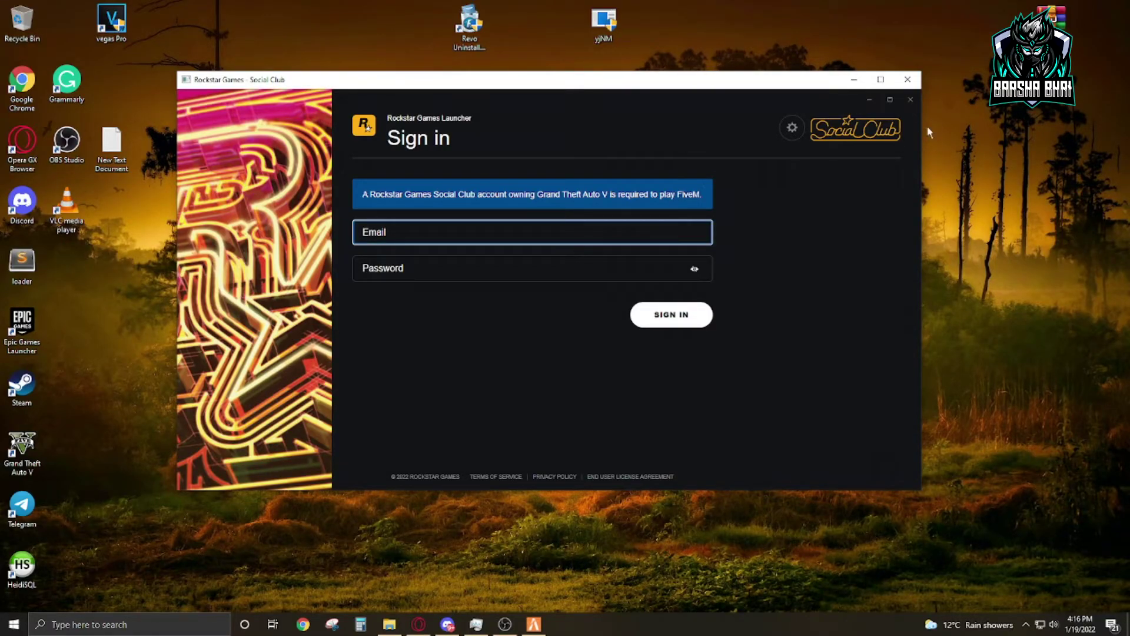